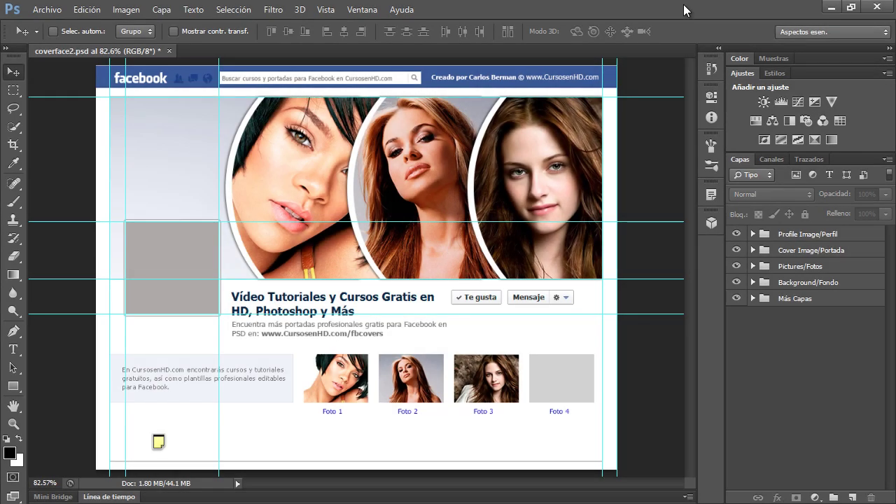
Step: Check the Profile Image/Perfil group's blend mode, leaving it at Pass Through, and reselect the group
click(805, 234)
click(806, 194)
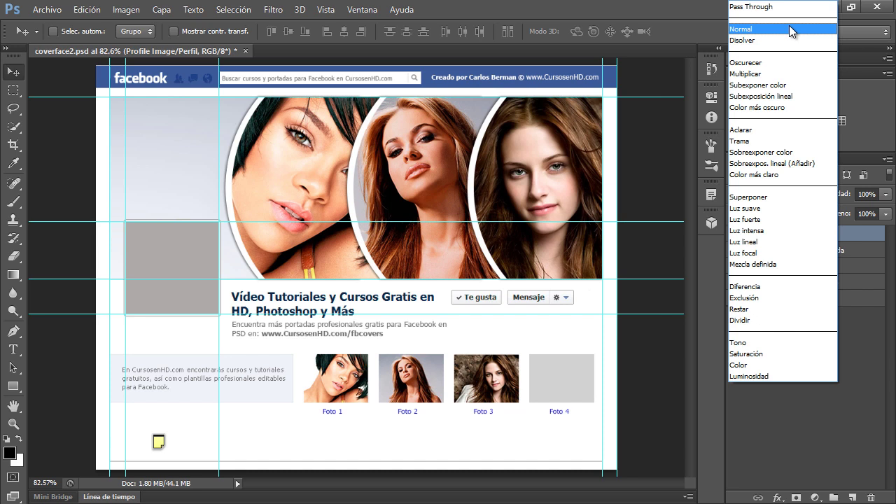
click(841, 309)
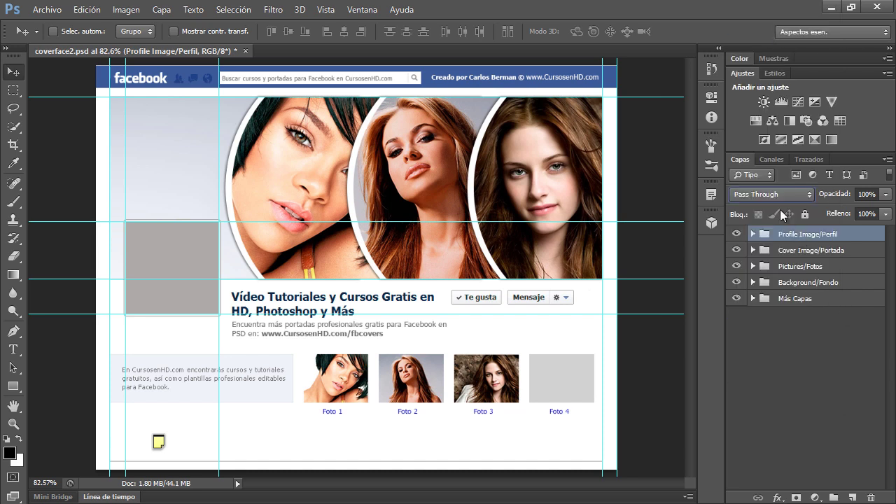
click(829, 370)
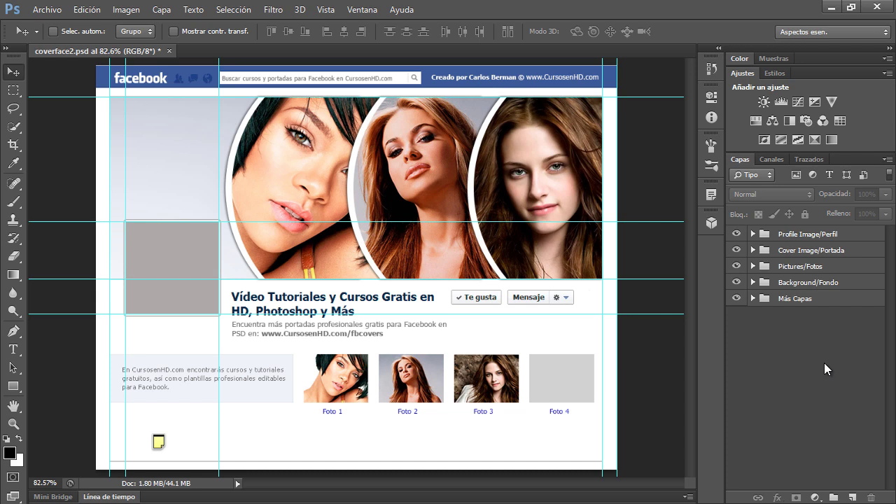
click(830, 234)
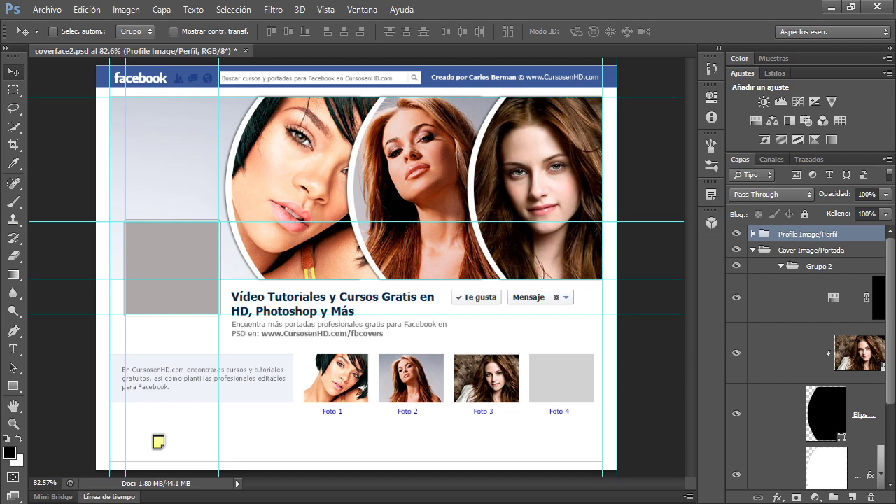
Step: Scroll the Layers panel up and collapse Cover Image/Portada, leaving five top-level groups
mouse_move(894, 303)
mouse_down()
mouse_move(894, 364)
mouse_move(893, 238)
mouse_up()
click(753, 250)
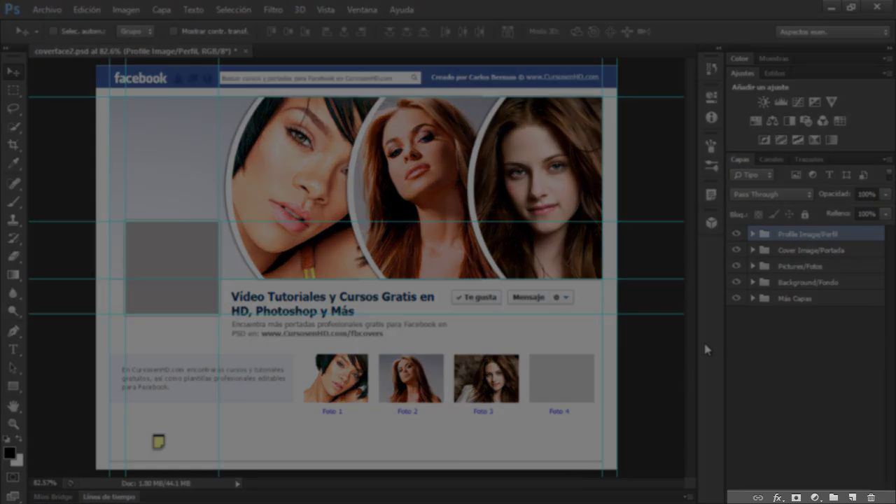